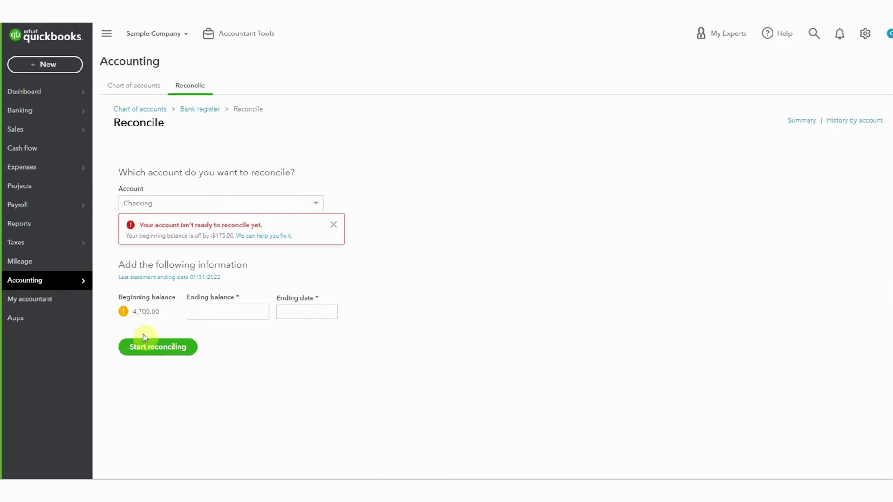
Step: Enter statement ending balance 4,875.00 and ending date 01/31/2022, then start reconciling Checking
left_click(213, 307)
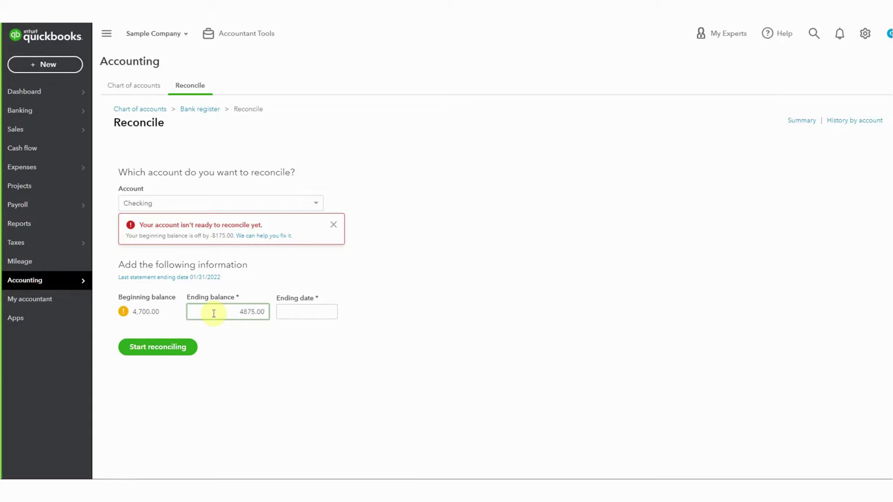
key("Tab")
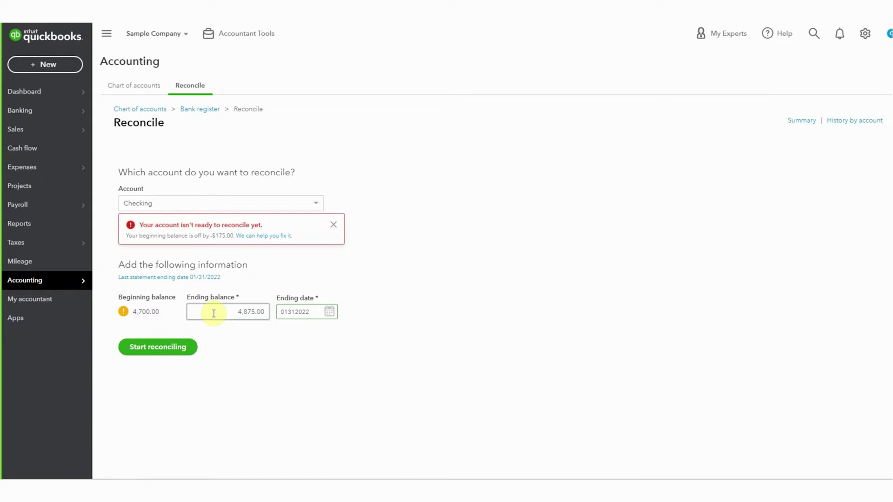
key("Tab")
left_click(162, 348)
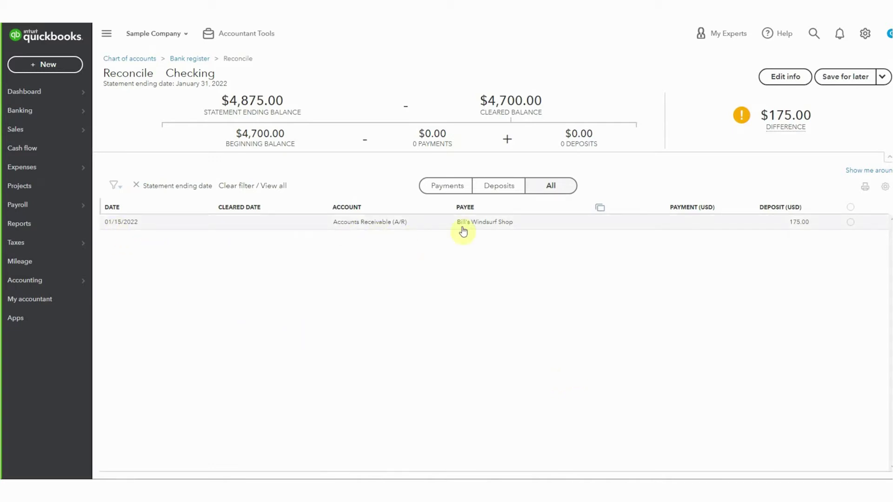
Step: Clear the 01/15/2022 $175.00 deposit, finish at $0.00 difference, and view Checking's reconciliation history
left_click(850, 226)
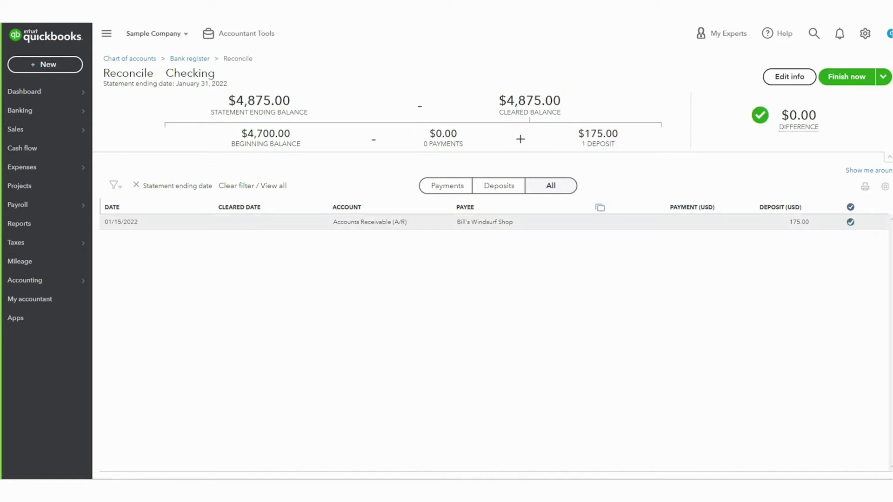
left_click(849, 79)
left_click(554, 323)
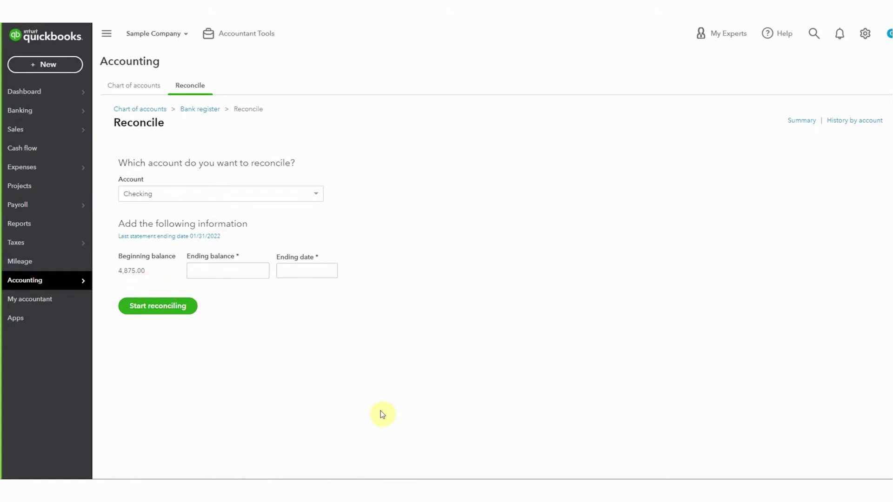
left_click(857, 122)
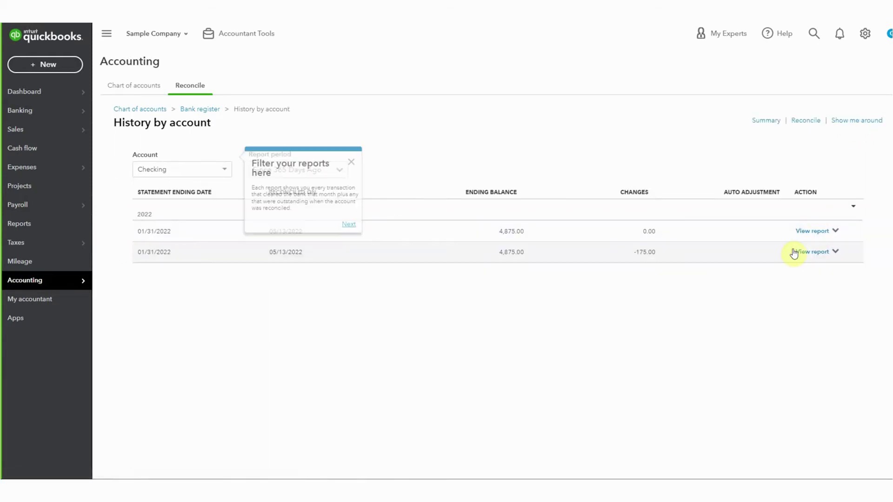
Step: Dismiss the filter tip and reopen Reconcile from the gear menu, now showing a 4,875.00 beginning balance
left_click(351, 162)
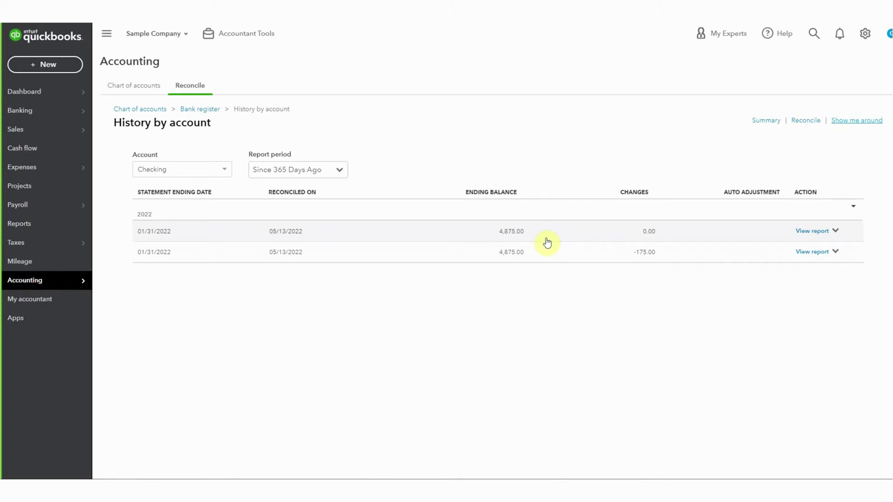
left_click(862, 38)
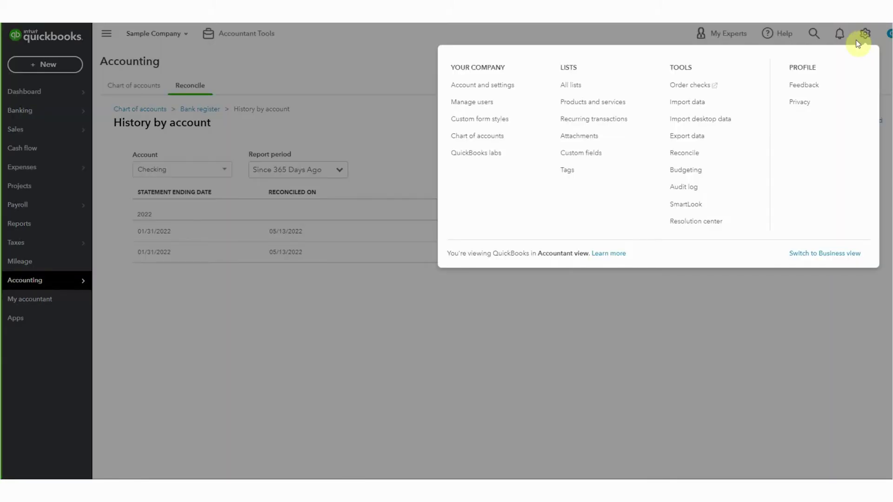
left_click(698, 154)
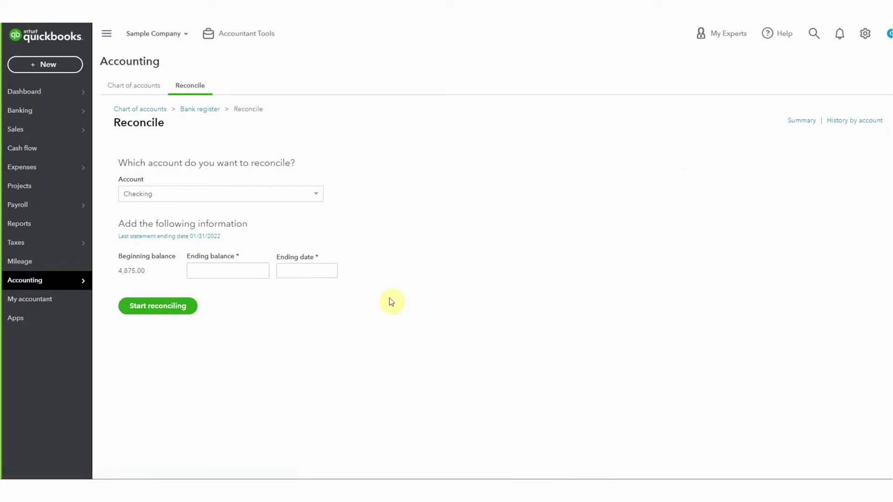